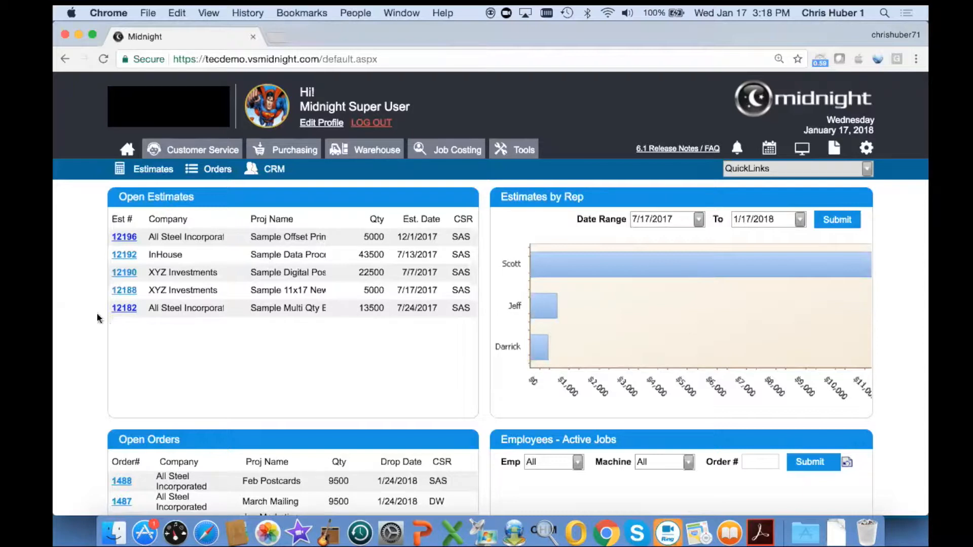
- Open the XYZ Investments order for Sample Print Mail campaign w Postage _ from the open orders list
scroll(87, 339, "down", 5)
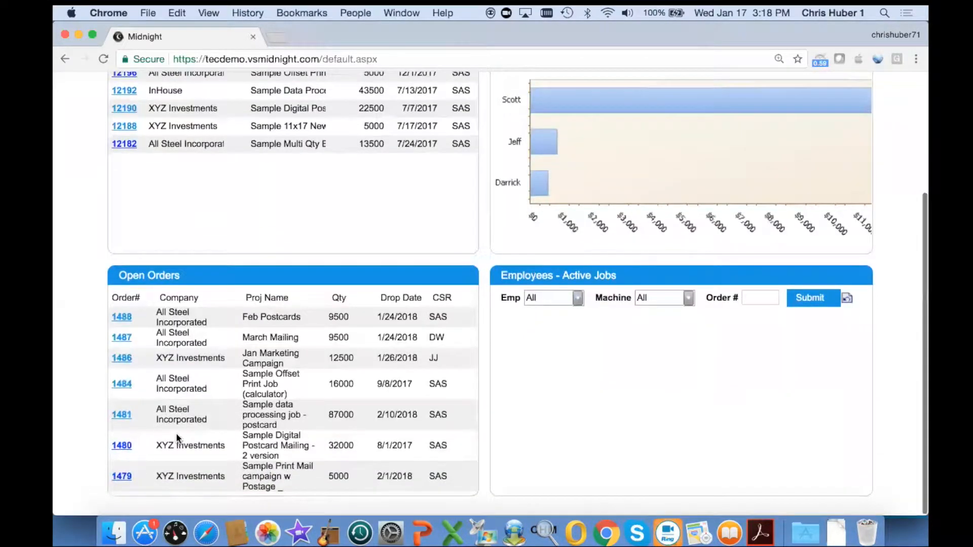
scroll(178, 435, "down", 1)
left_click(122, 442)
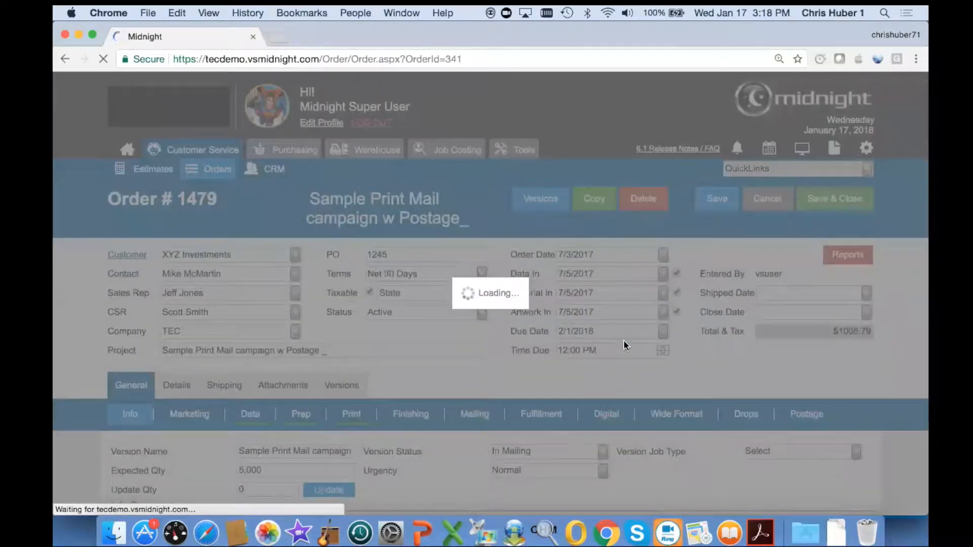
scroll(614, 332, "down", 1)
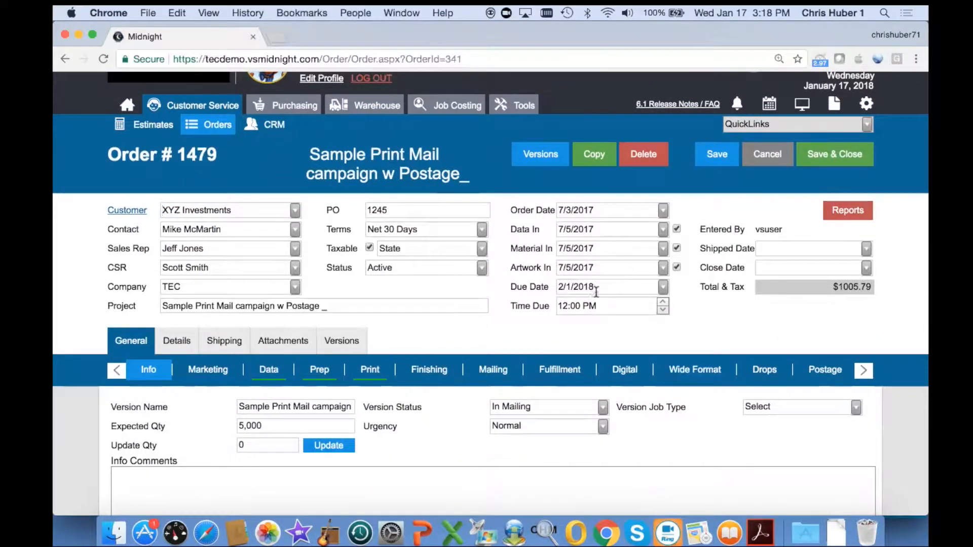
- Review the order's data services, print services, and data/postage details
left_click(268, 369)
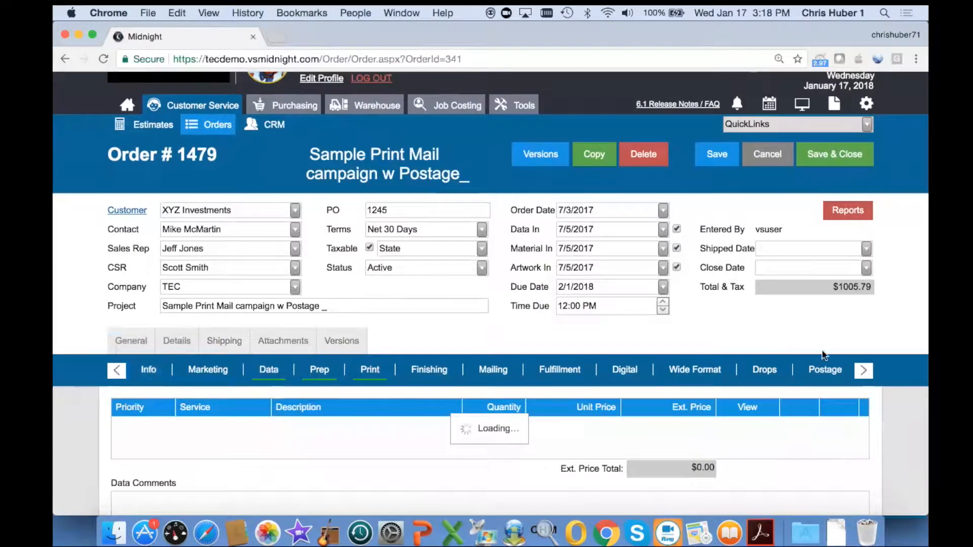
left_click(368, 370)
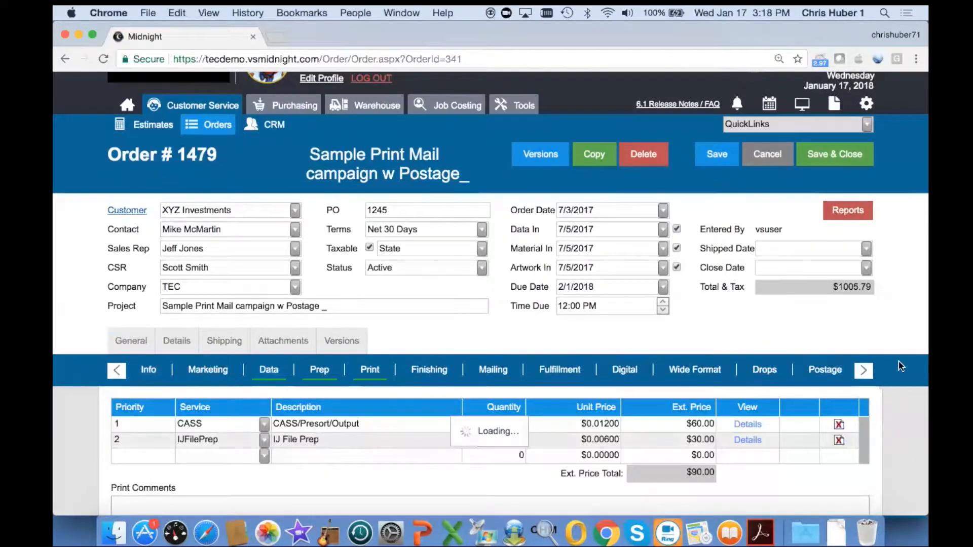
left_click(863, 370)
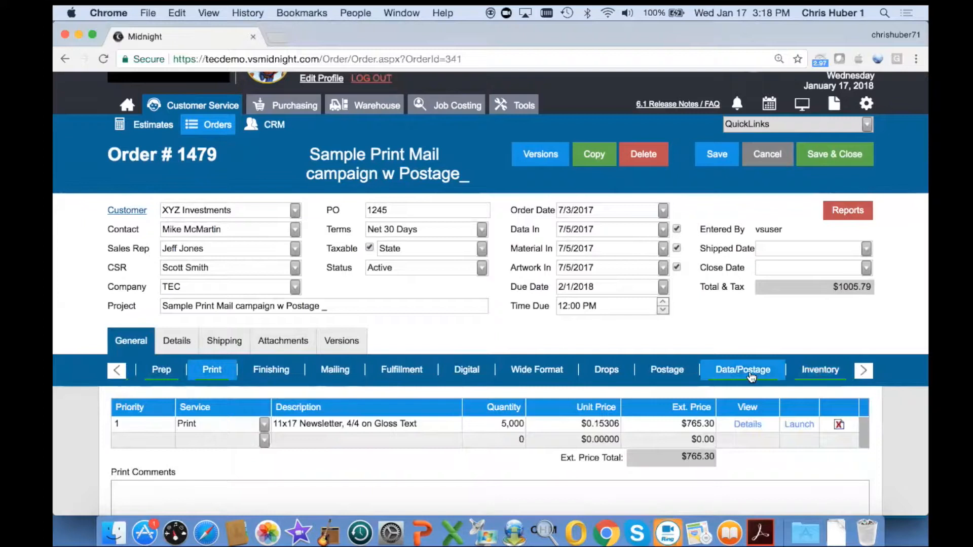
left_click(751, 377)
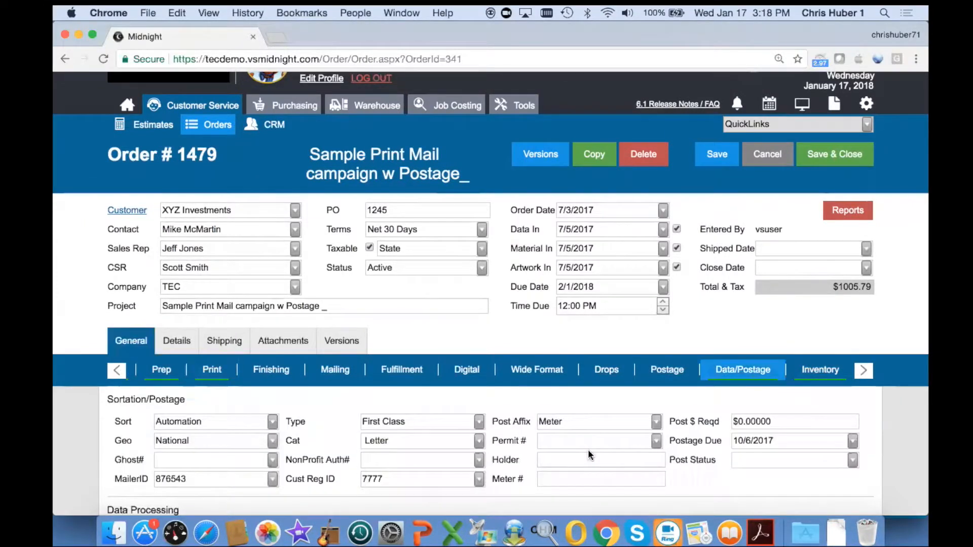
scroll(588, 449, "down", 3)
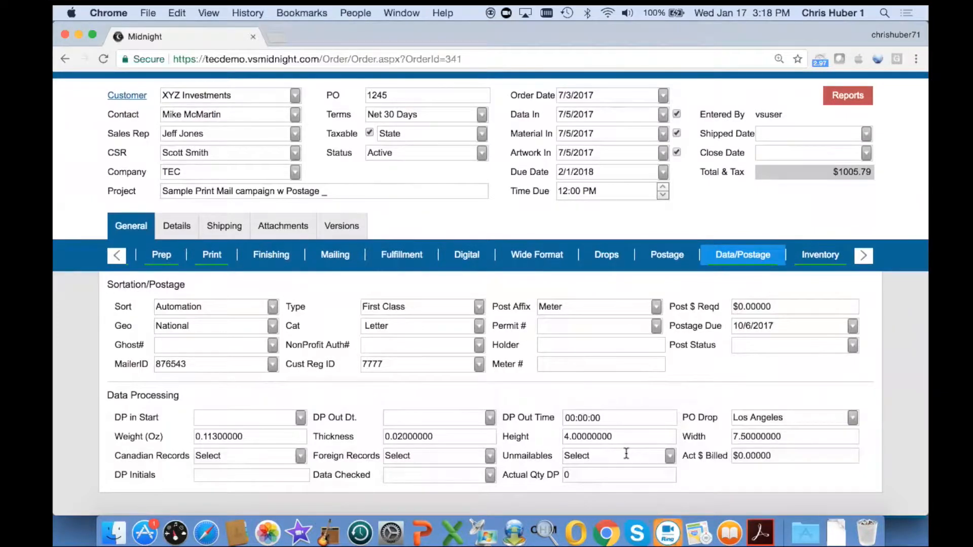
scroll(626, 453, "up", 5)
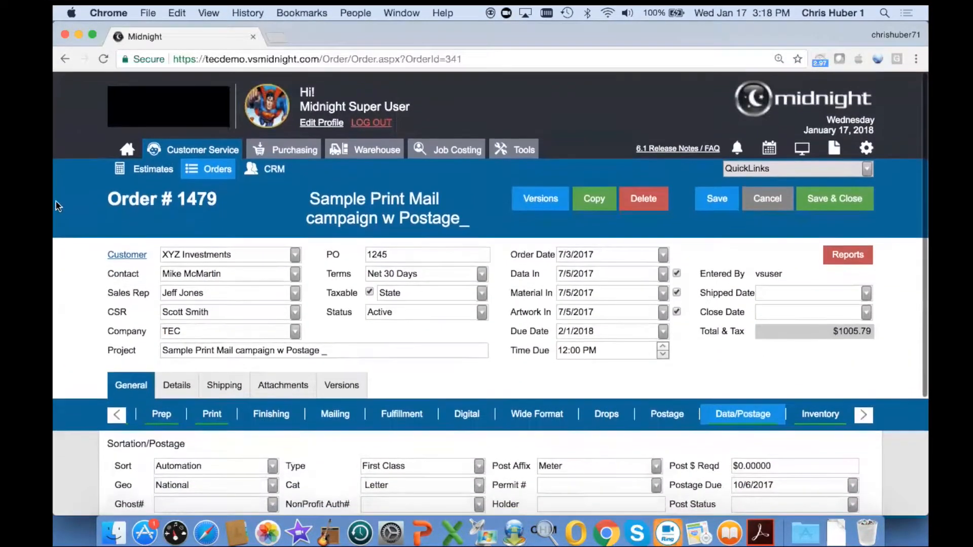
- Return to the Midnight home dashboard and launch the Mail Preparer Presort custom link
left_click(129, 152)
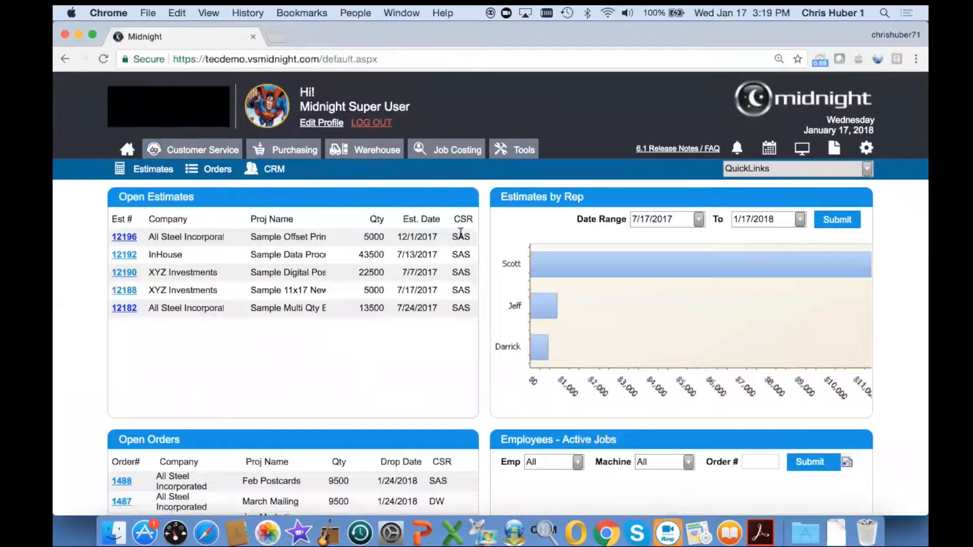
left_click(867, 170)
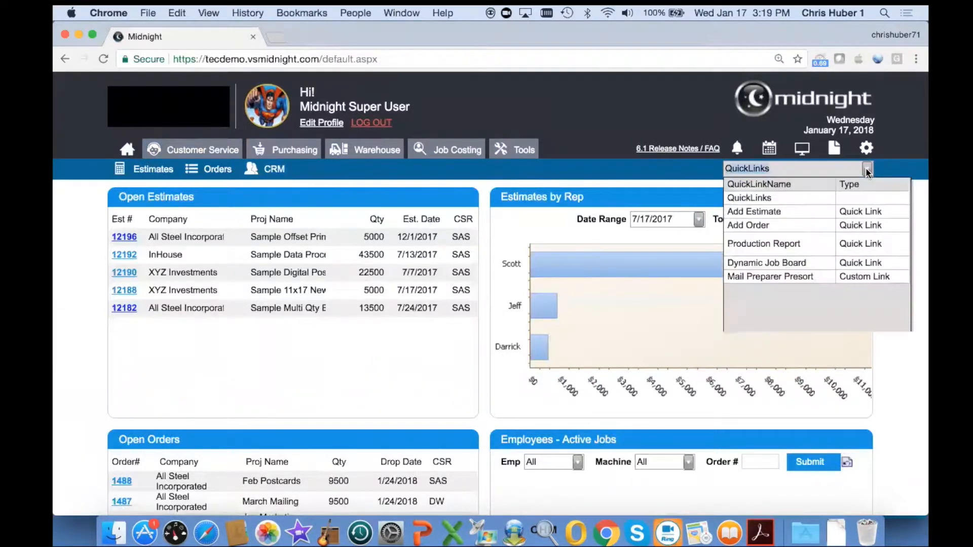
left_click(815, 277)
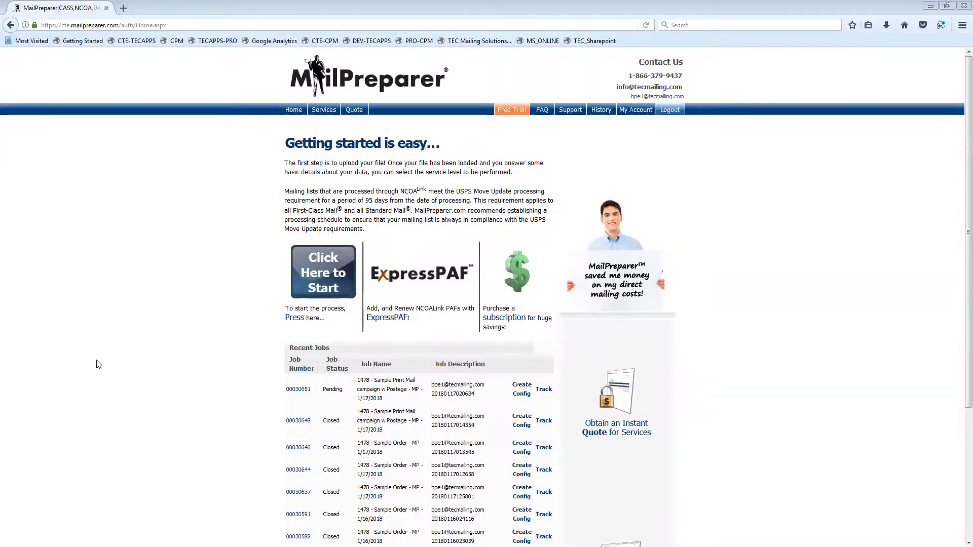
- Start a new MailPreparer job for XYZ Investments using the Sample Print Mail campaign w Postage order and its only version
left_click(327, 273)
left_click(347, 188)
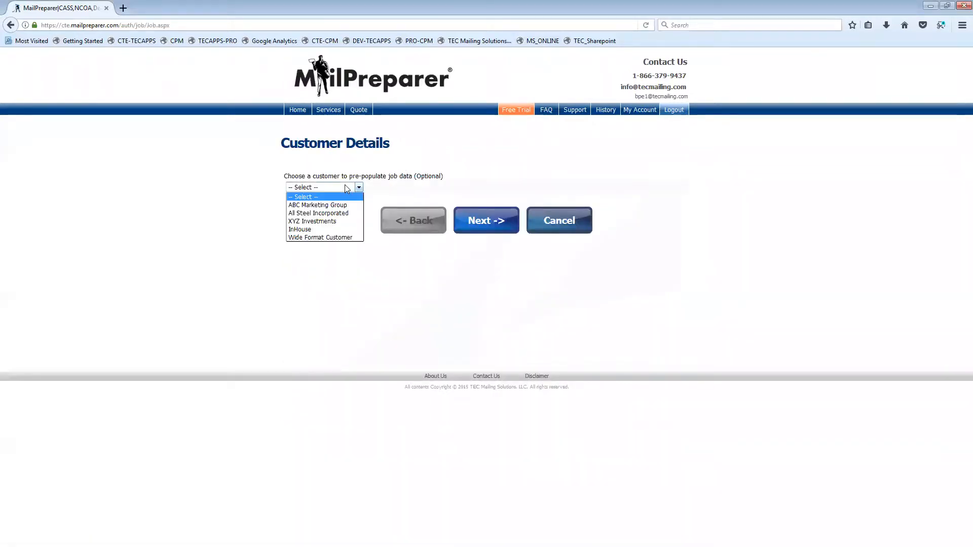
left_click(341, 223)
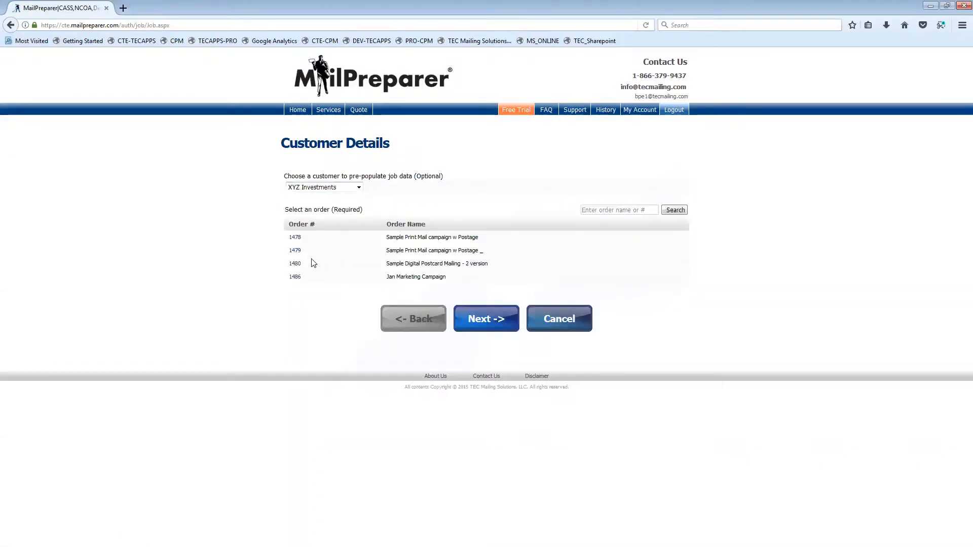
left_click(296, 238)
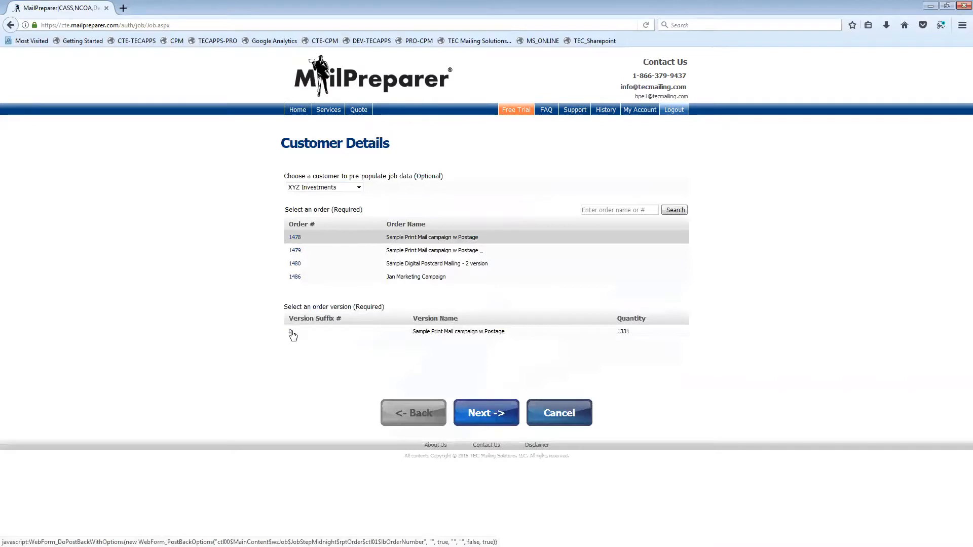
left_click(292, 333)
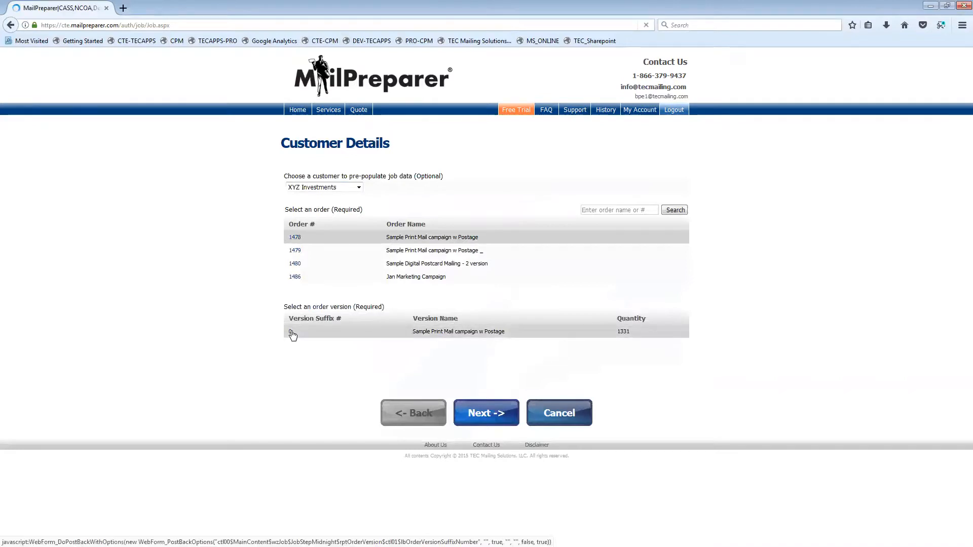
left_click(487, 413)
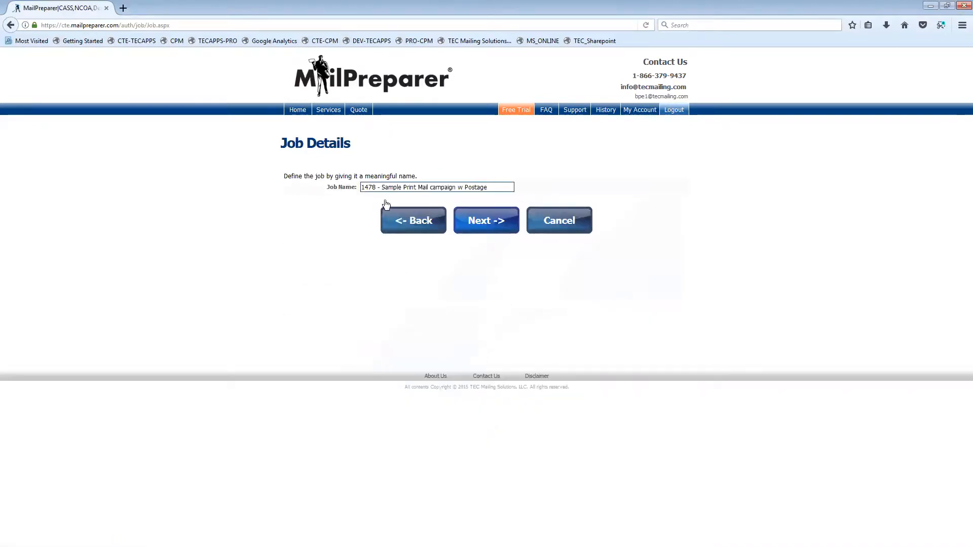
- Accept the pre-filled job name and upload the civis1.csv mailing list
left_click(490, 226)
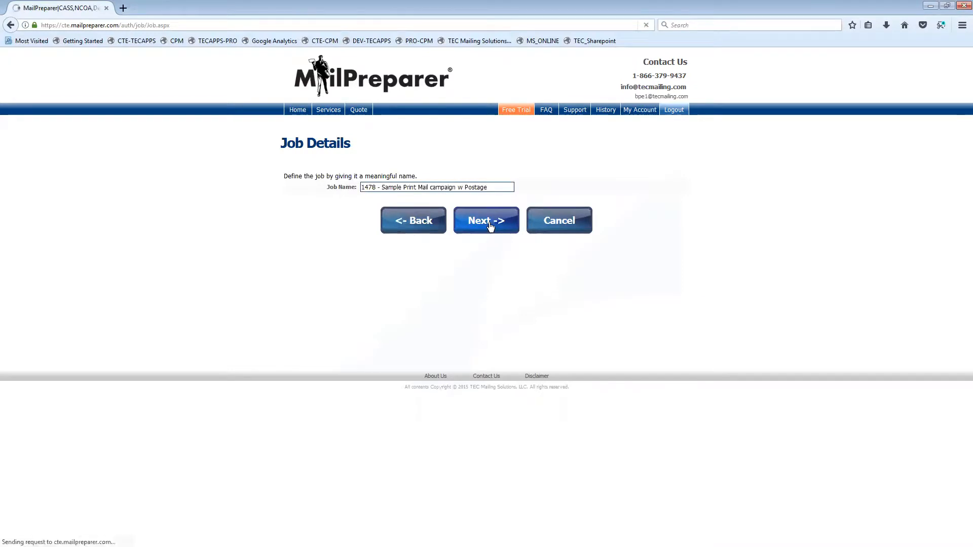
left_click(319, 210)
left_click(218, 208)
left_click(399, 257)
left_click(320, 233)
left_click(488, 324)
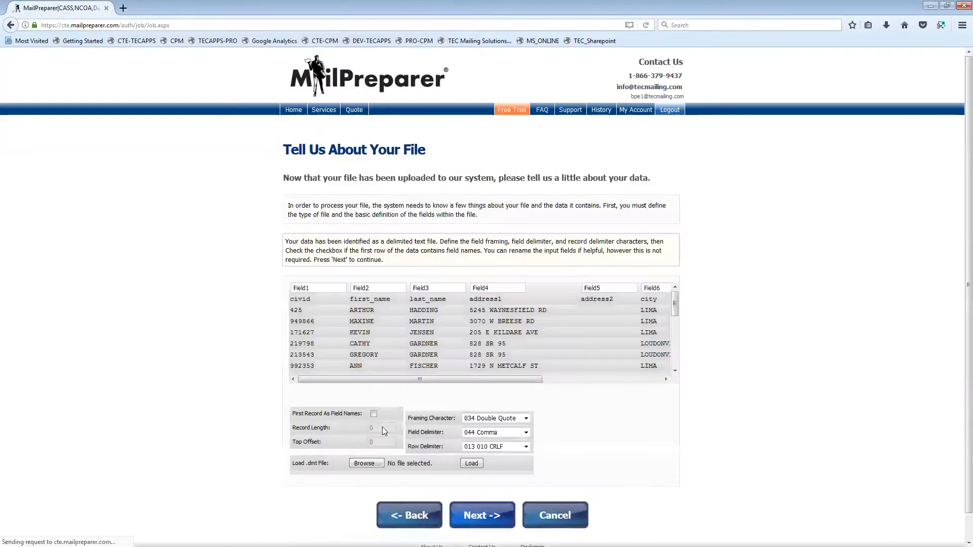
- Accept the delimited file definition and choose CASS as the address hygiene service
left_click(467, 514)
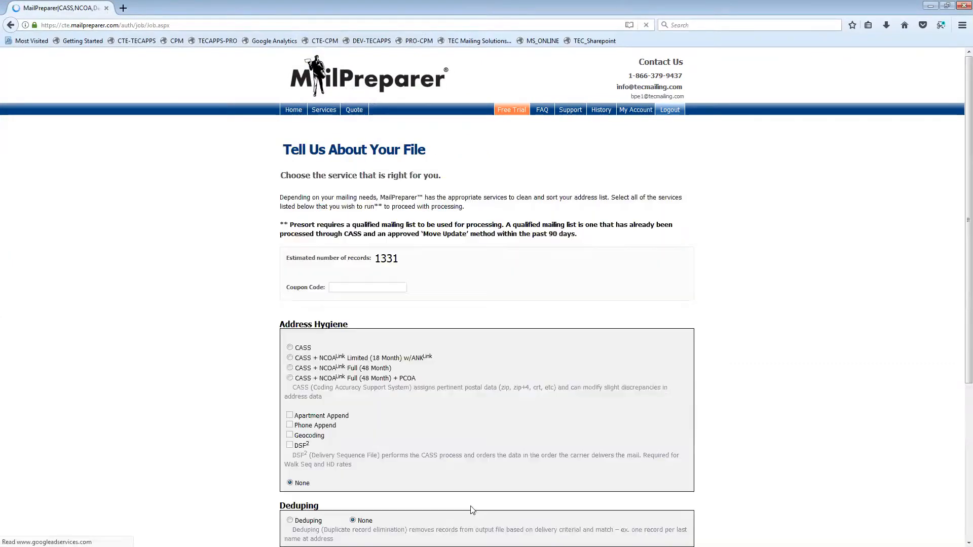
scroll(439, 403, "down", 1)
scroll(438, 401, "down", 5)
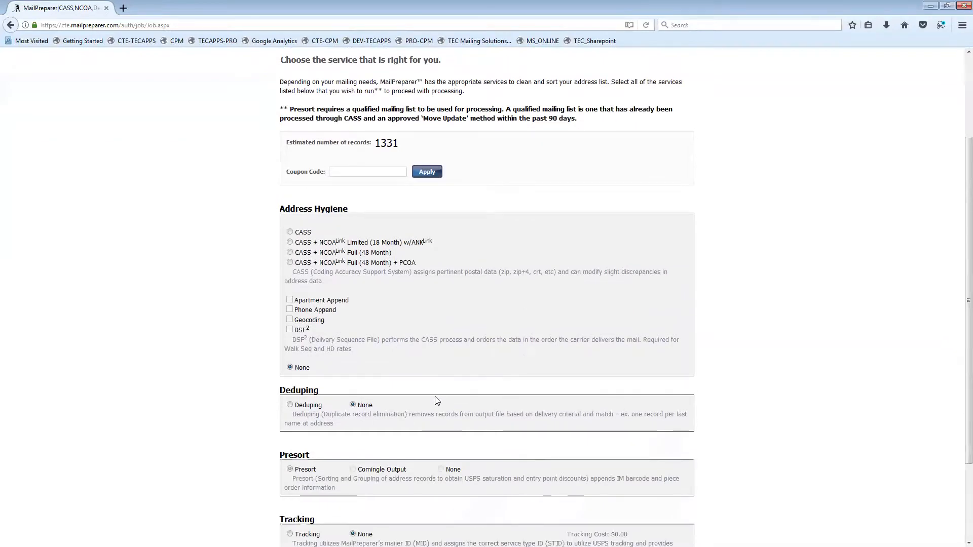
scroll(435, 398, "down", 1)
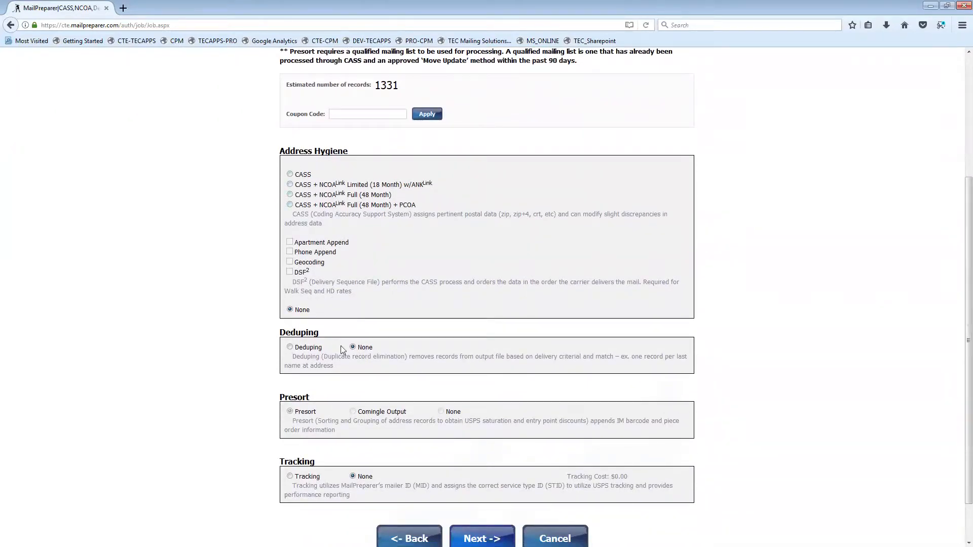
left_click(289, 174)
left_click(482, 538)
- Map the recipient's first and last names to DB.first_name and DB.last_name and accept the remaining field mapping
left_click(330, 314)
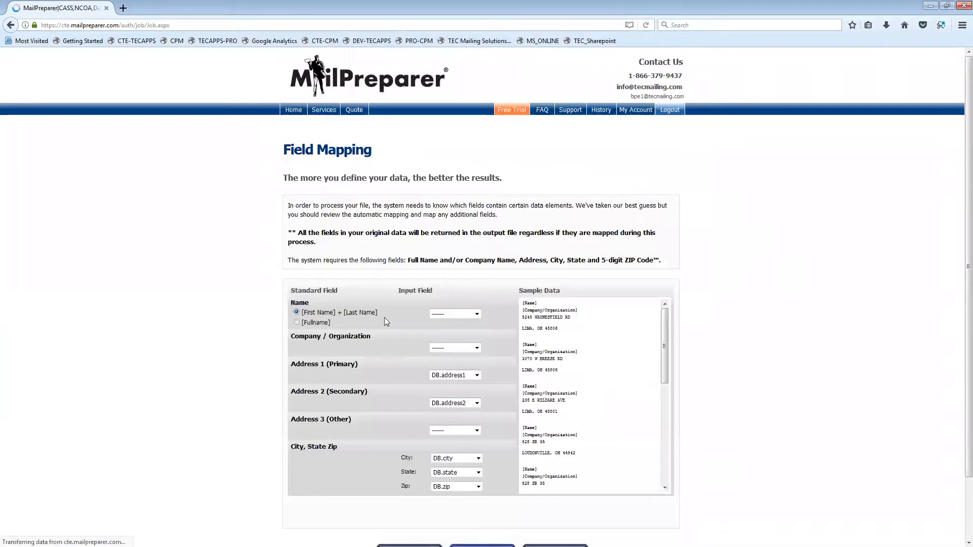
left_click(463, 315)
left_click(461, 340)
left_click(457, 328)
left_click(459, 361)
scroll(782, 350, "down", 3)
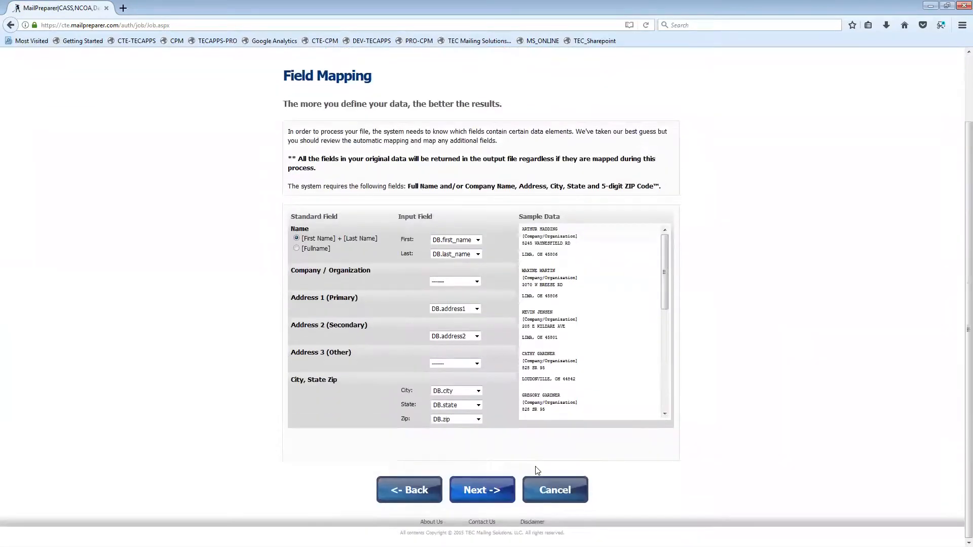
left_click(497, 491)
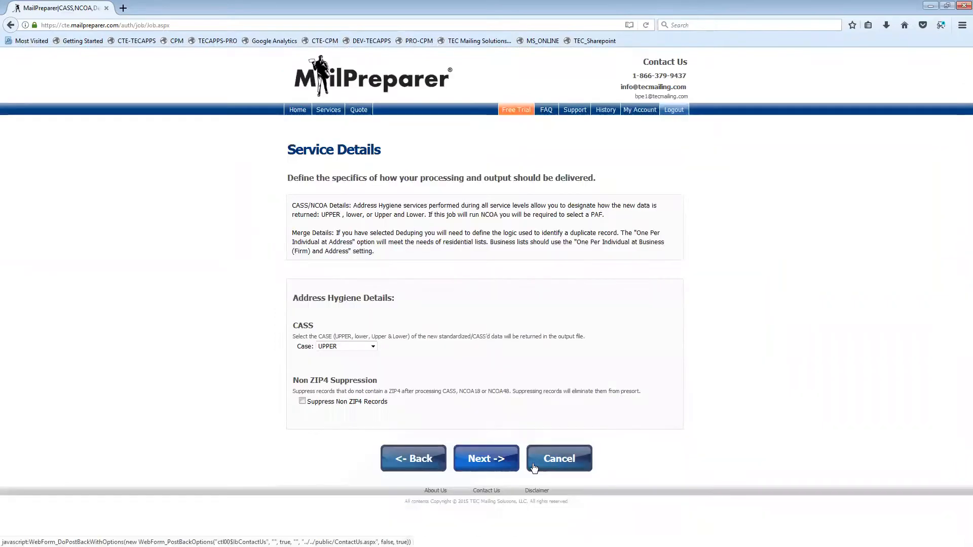
- Accept the CASS details with UPPER case and the pre-filled mailing details and piece dimensions
left_click(483, 461)
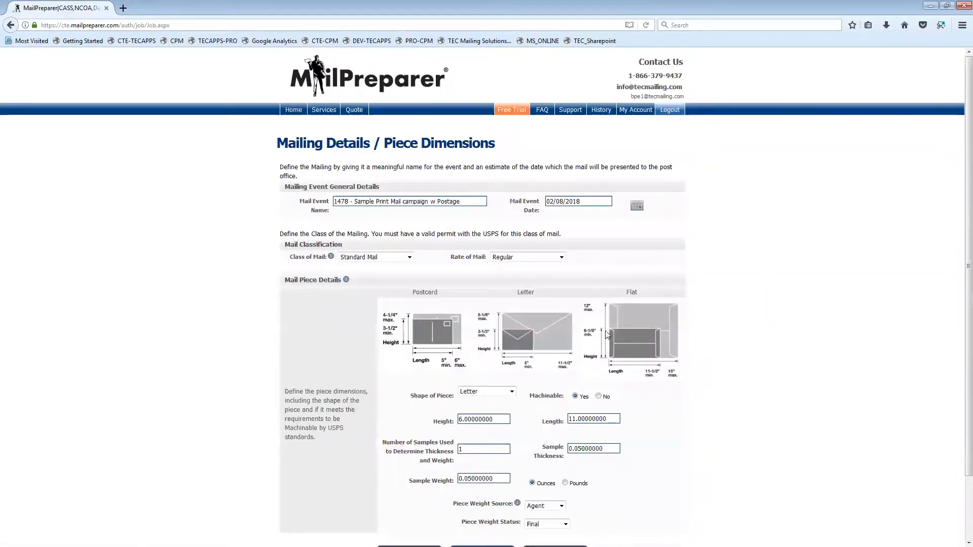
scroll(758, 325, "down", 3)
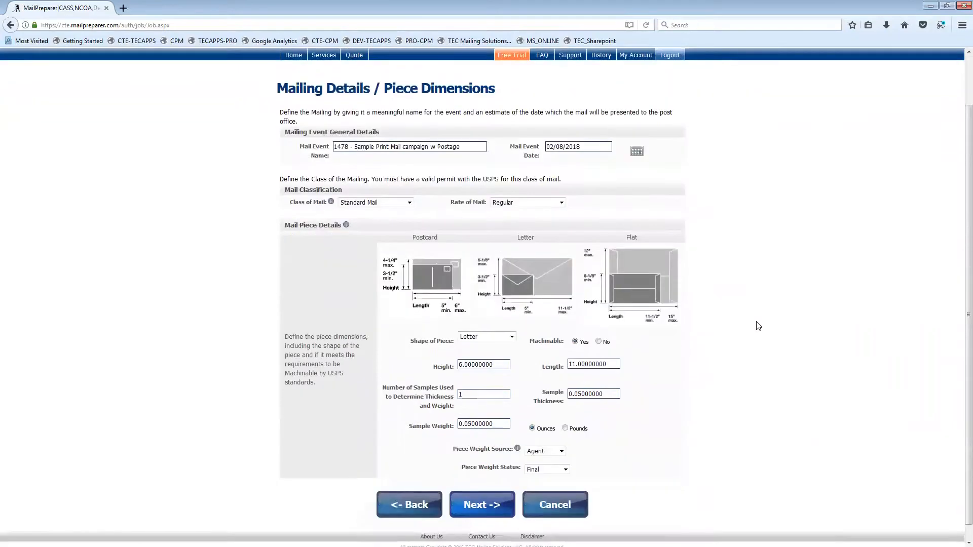
left_click(483, 491)
- Set the barcode type to Full Service Intelligent Mail and the container coding method to Automatic
left_click(385, 234)
left_click(401, 261)
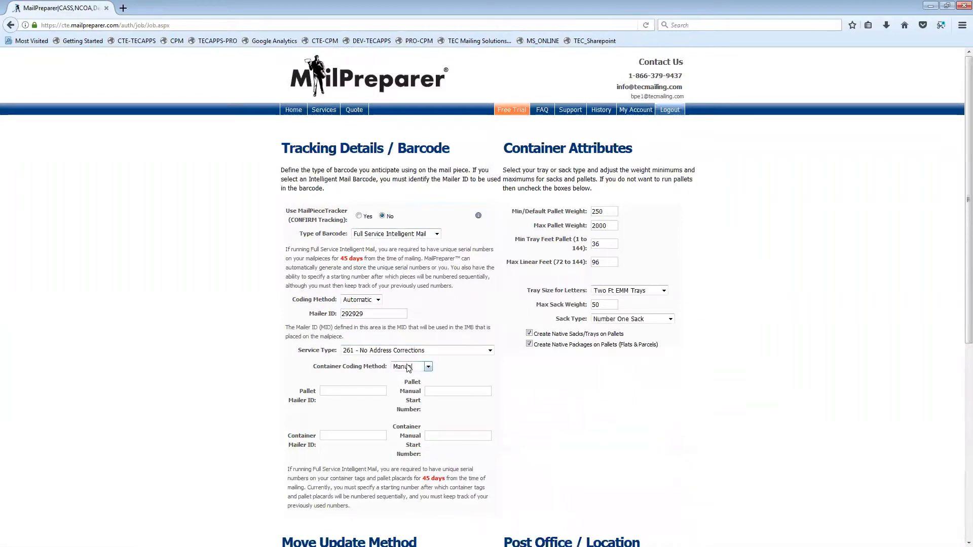
left_click(424, 367)
left_click(415, 384)
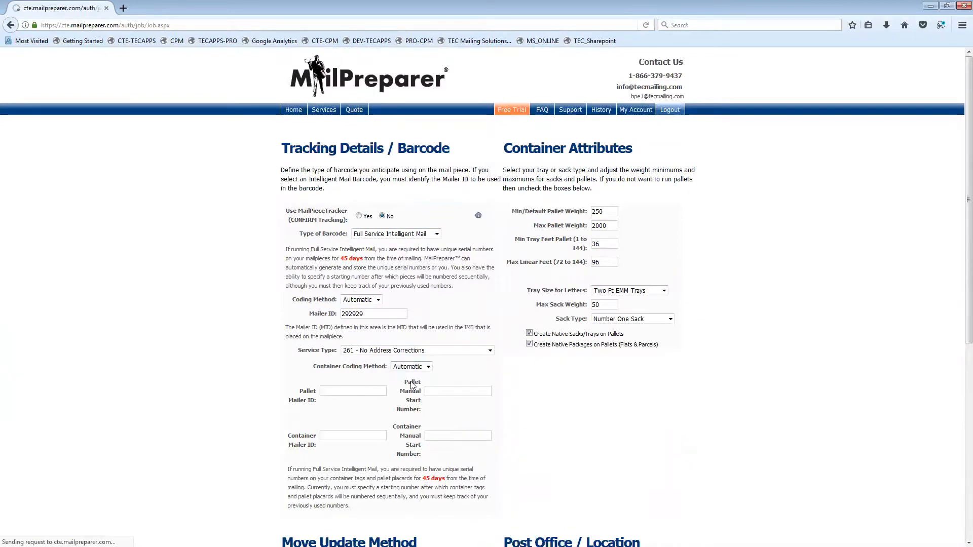
- Fill in the pallet Mailer ID and the container Mailer ID
left_click(367, 408)
type("222")
left_click(367, 429)
type("222")
- Set the move update method to NCOA Link and continue to the mail and permit owner details
scroll(432, 424, "down", 3)
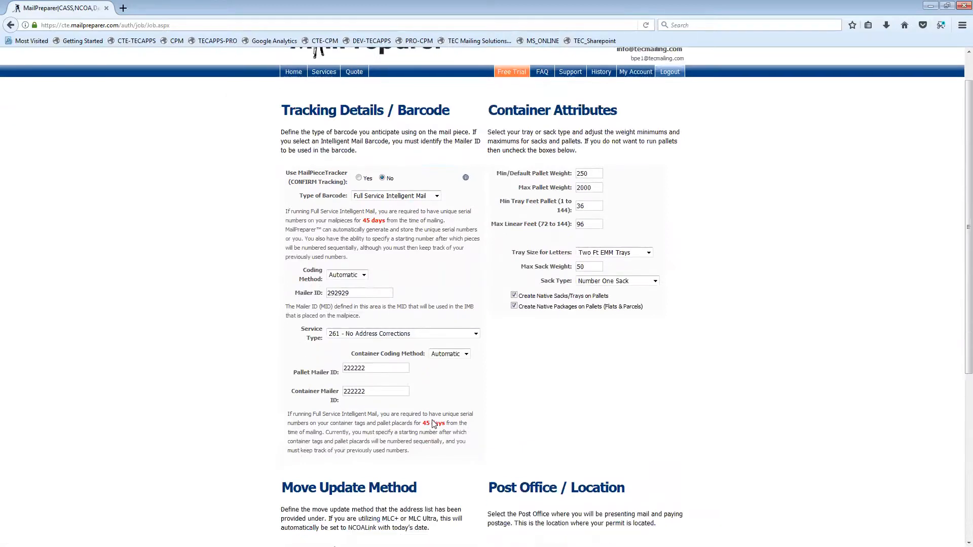
left_click(406, 419)
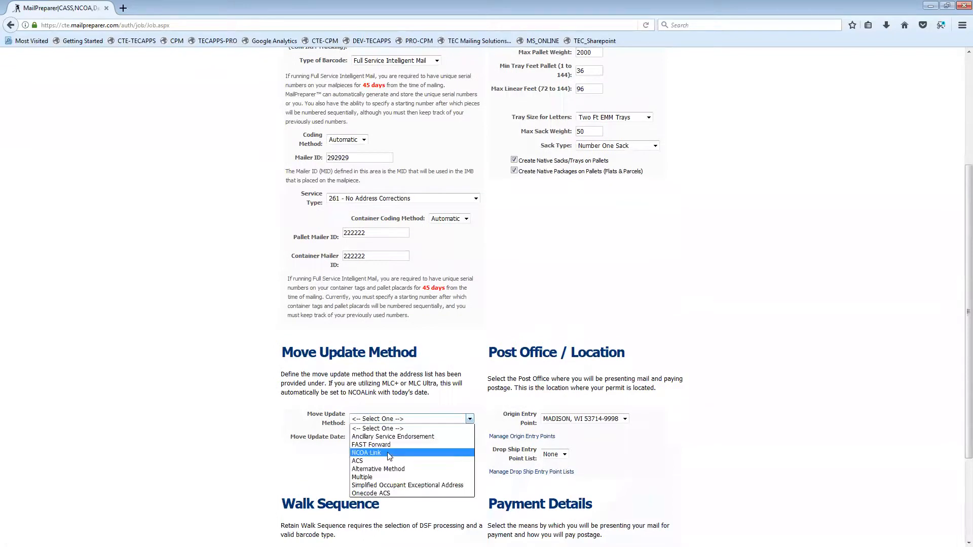
left_click(386, 452)
scroll(726, 392, "down", 2)
left_click(509, 529)
- Choose the saved printing company as the Mailing Agent / Producer and continue to the job confirmation
left_click(380, 239)
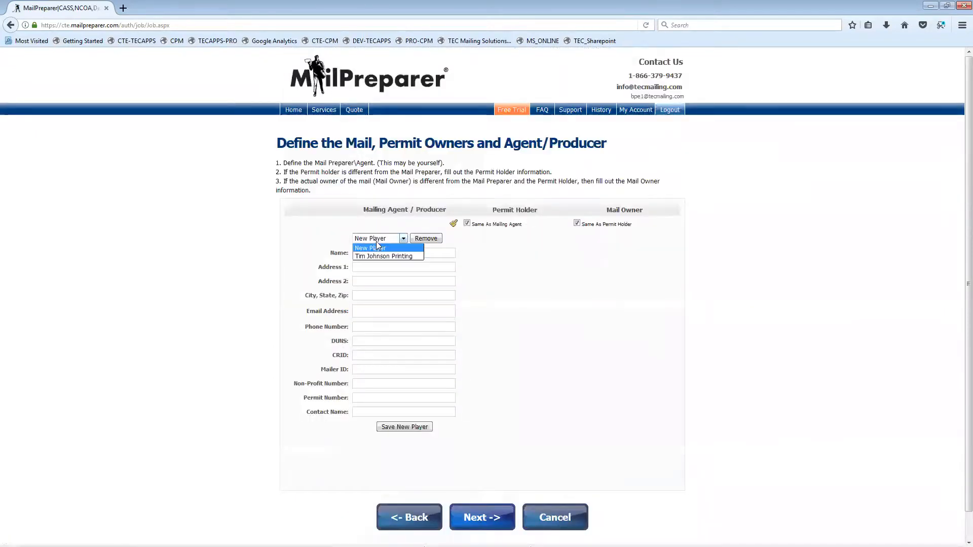
left_click(379, 254)
left_click(476, 516)
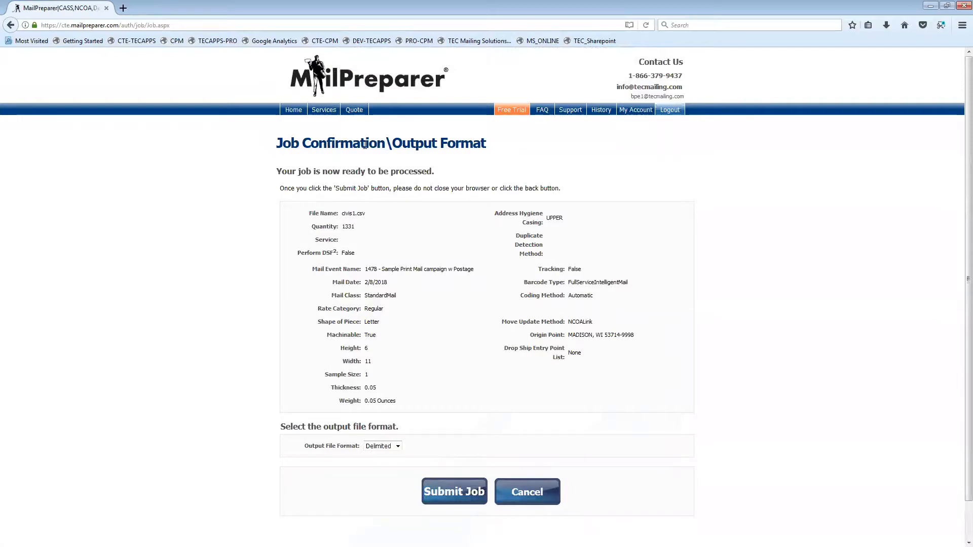
- Submit the job with Delimited output format and return to the MailPreparer home page
left_click(456, 493)
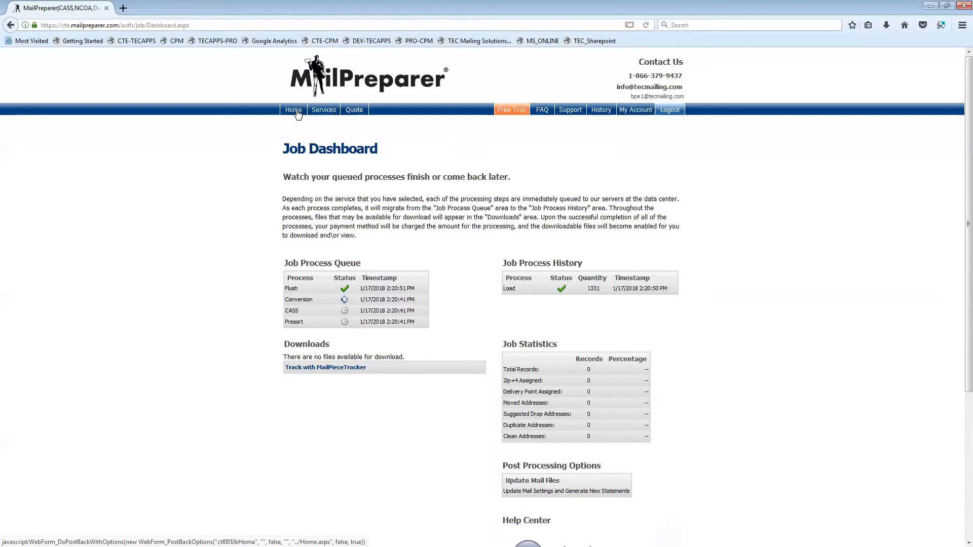
left_click(297, 111)
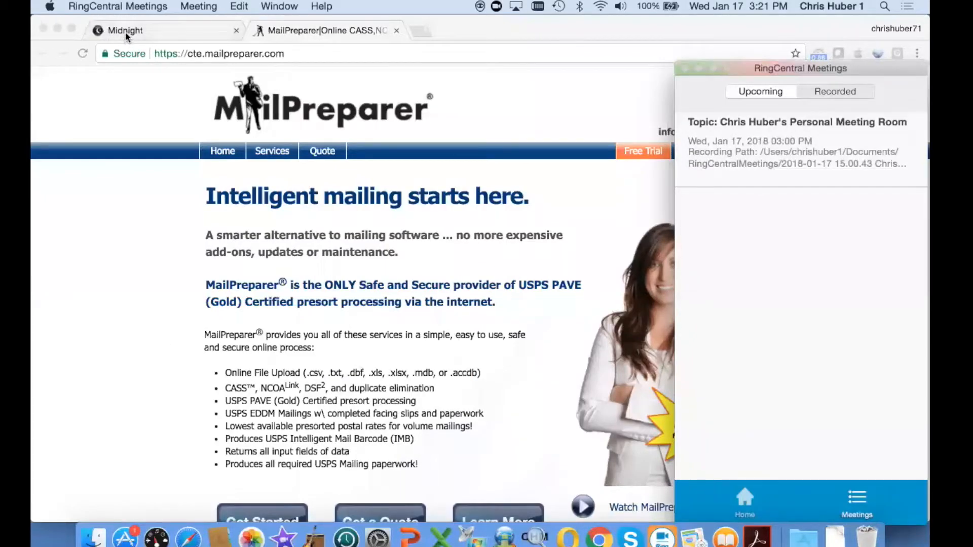
- Switch to Midnight and open the XYZ Investments order "Sample Print Mail campaign w Postage" with quantity 1331 and drop date 2/8/2018
left_click(125, 31)
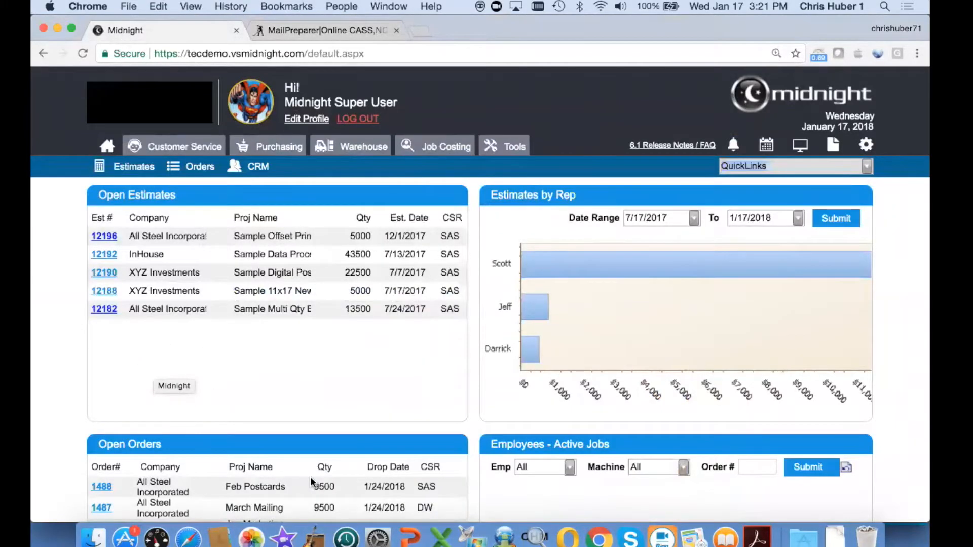
scroll(313, 482, "down", 5)
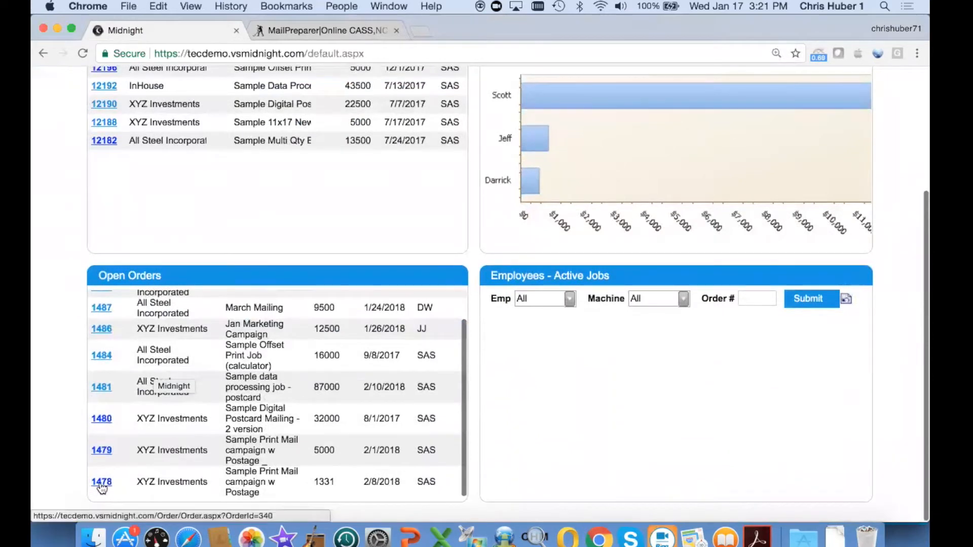
left_click(101, 485)
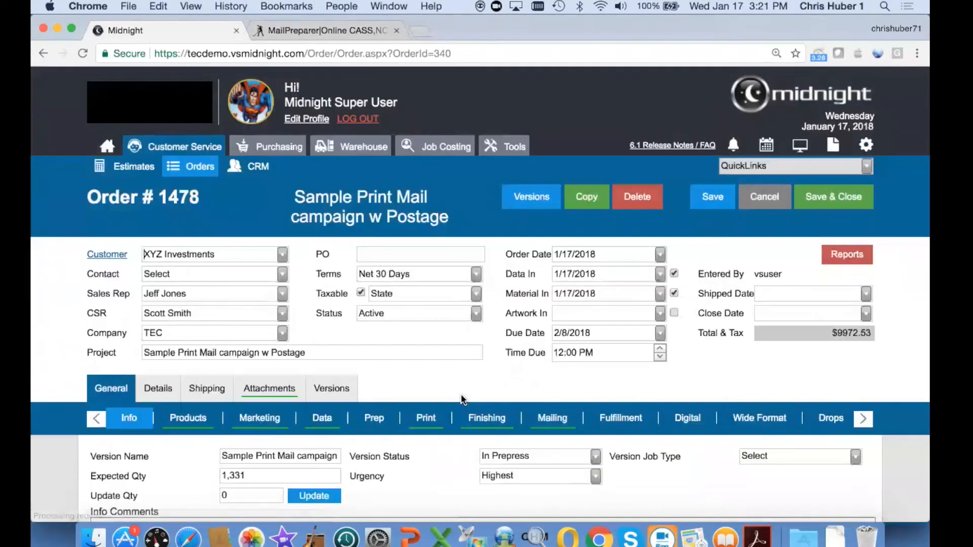
- Open the order's attached USPS_Postal_Statement_3602-R.pdf, review the postage statement, and close the PDF
scroll(461, 394, "down", 3)
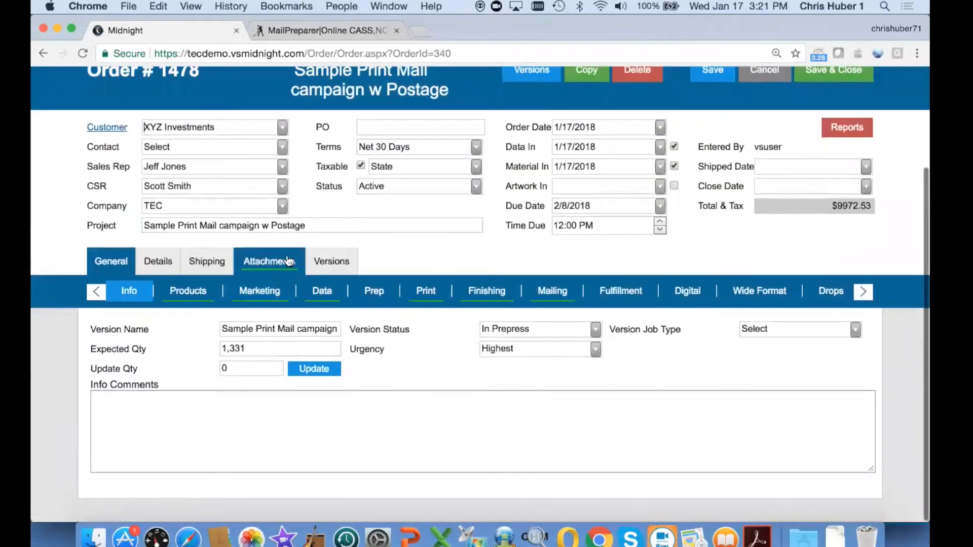
left_click(276, 270)
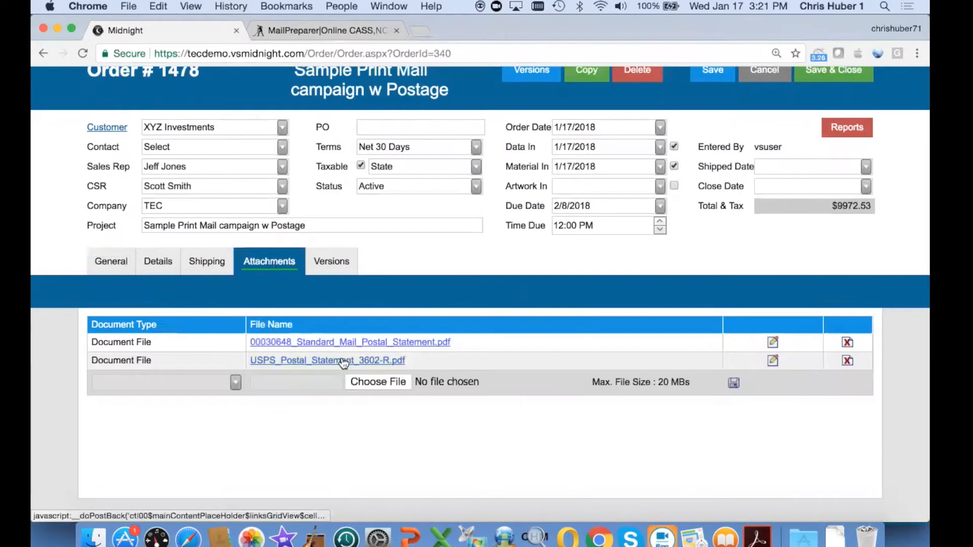
left_click(343, 362)
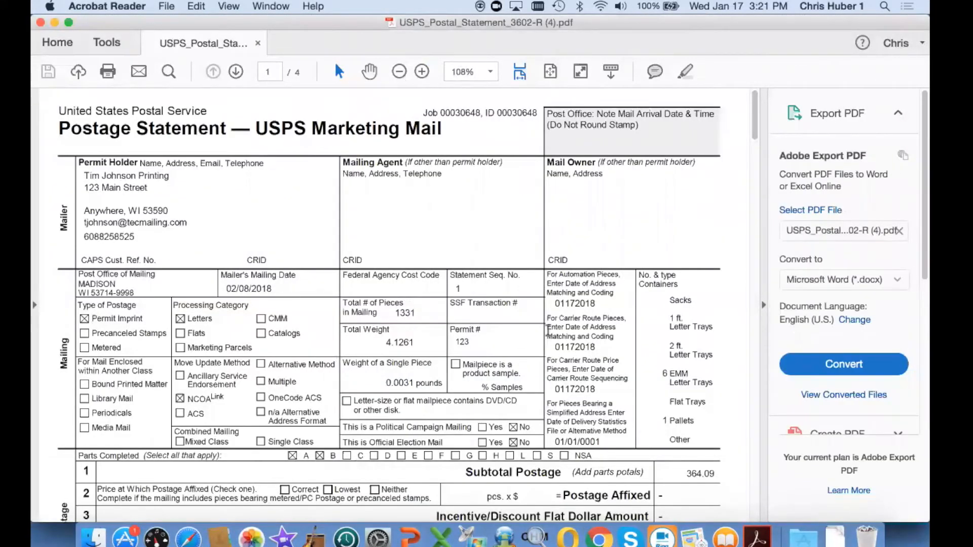
scroll(548, 330, "down", 5)
scroll(355, 253, "up", 5)
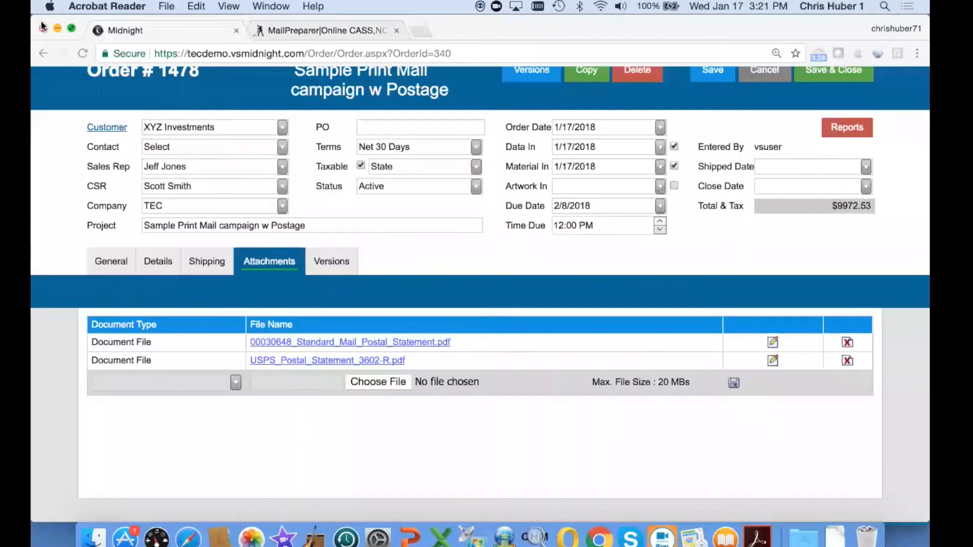
left_click(40, 22)
- Show the order's postage section and review its postage line and order postage summary
left_click(113, 260)
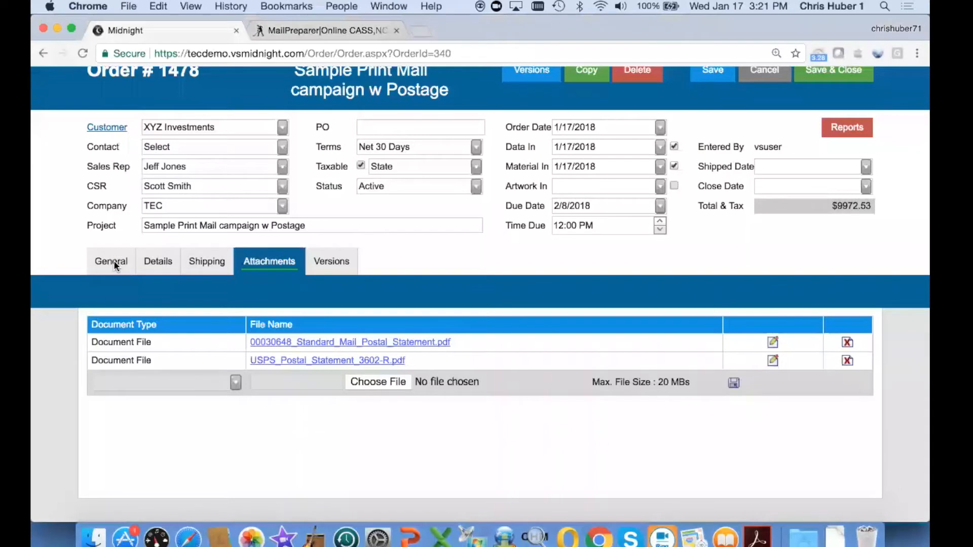
left_click(863, 292)
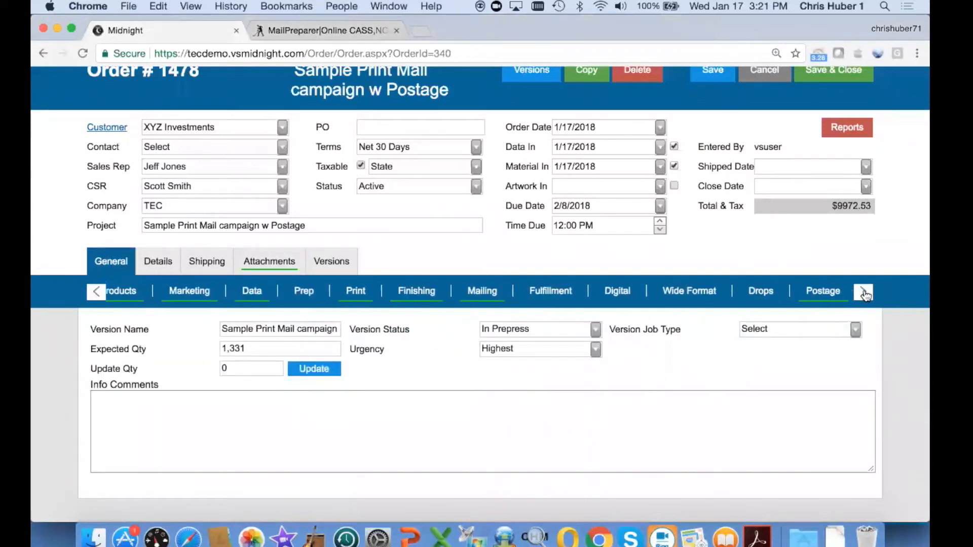
left_click(669, 293)
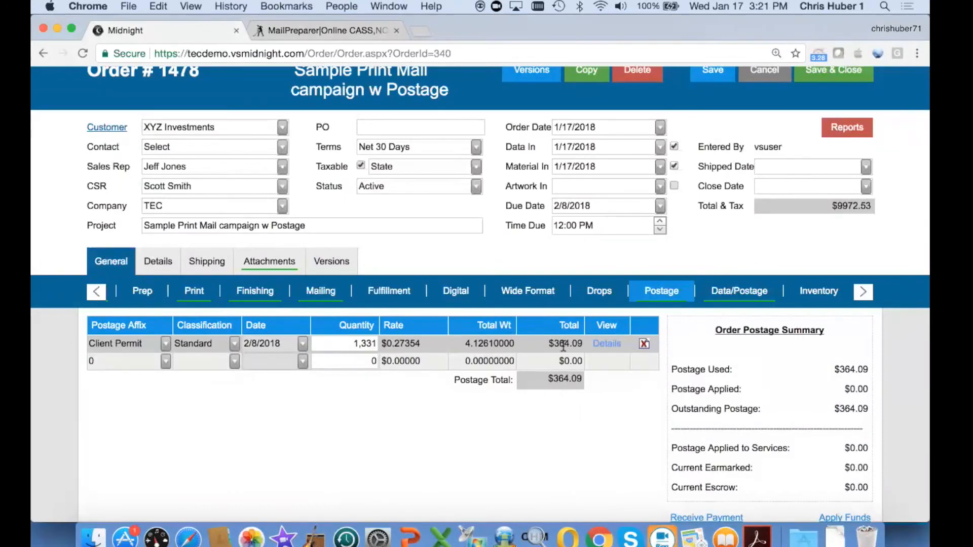
scroll(563, 346, "up", 3)
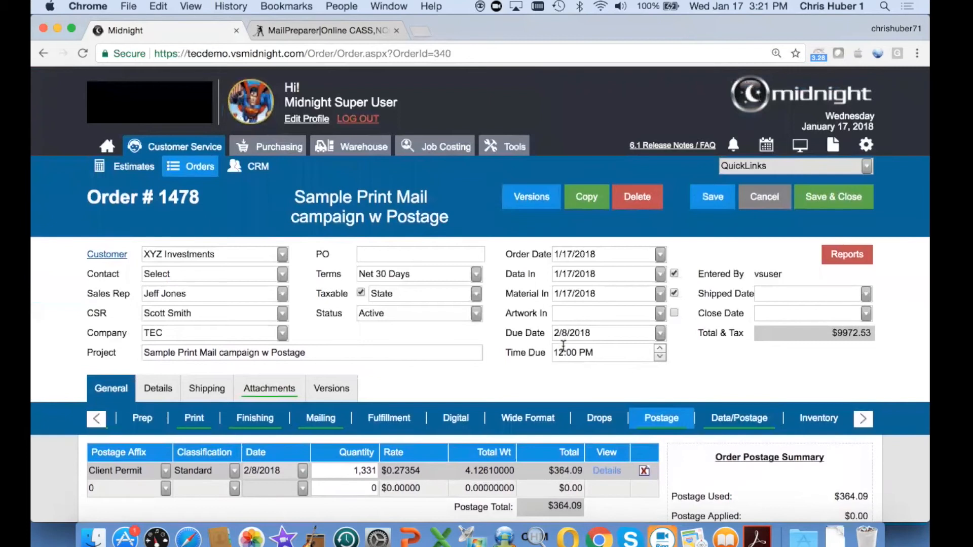